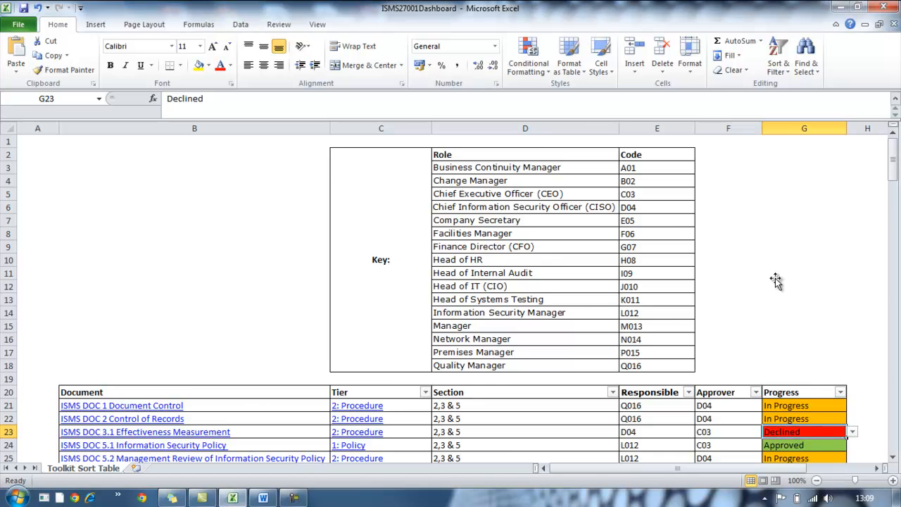
- Filter the Responsible column of the document table to show only code E05
{"action": "left_click", "coordinate": [688, 234]}
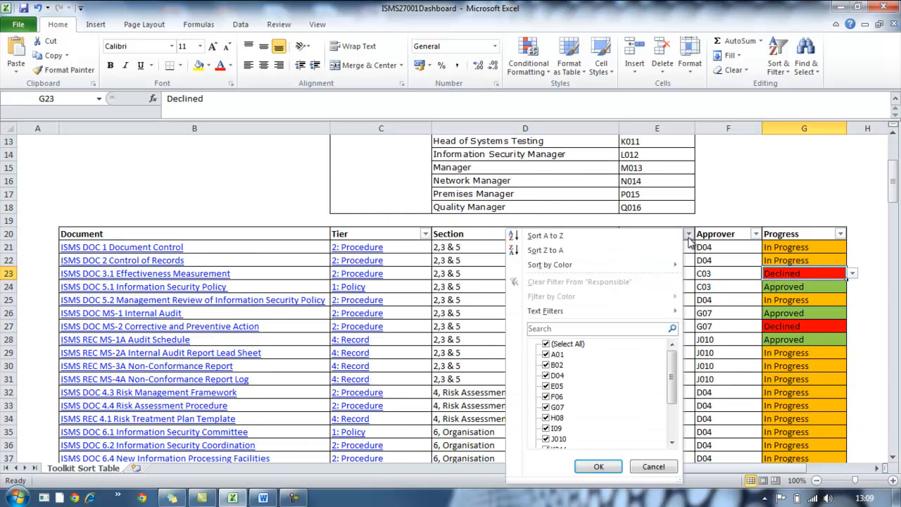
{"action": "left_click", "coordinate": [546, 345]}
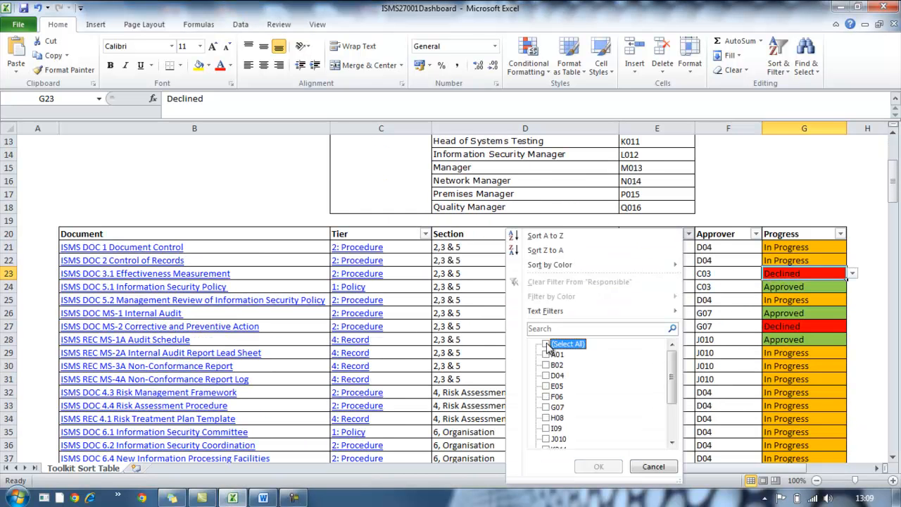
{"action": "left_click", "coordinate": [547, 386]}
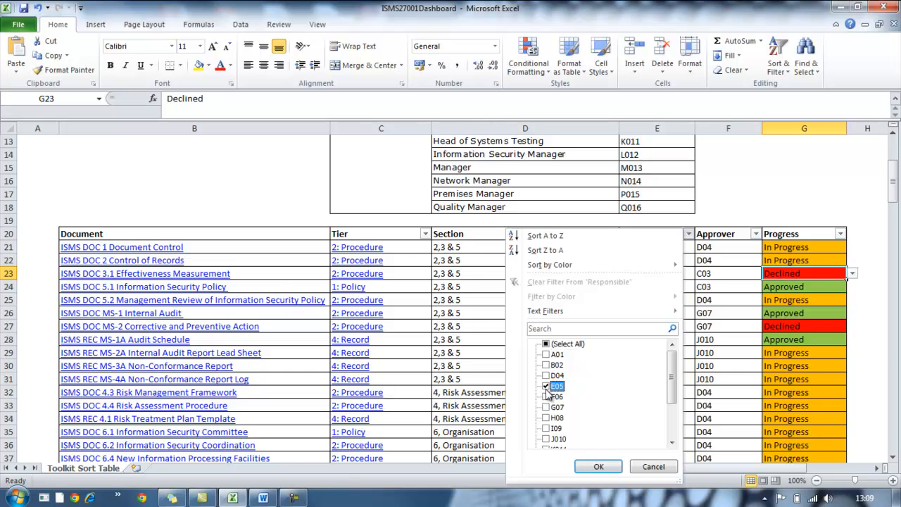
{"action": "left_click", "coordinate": [598, 466]}
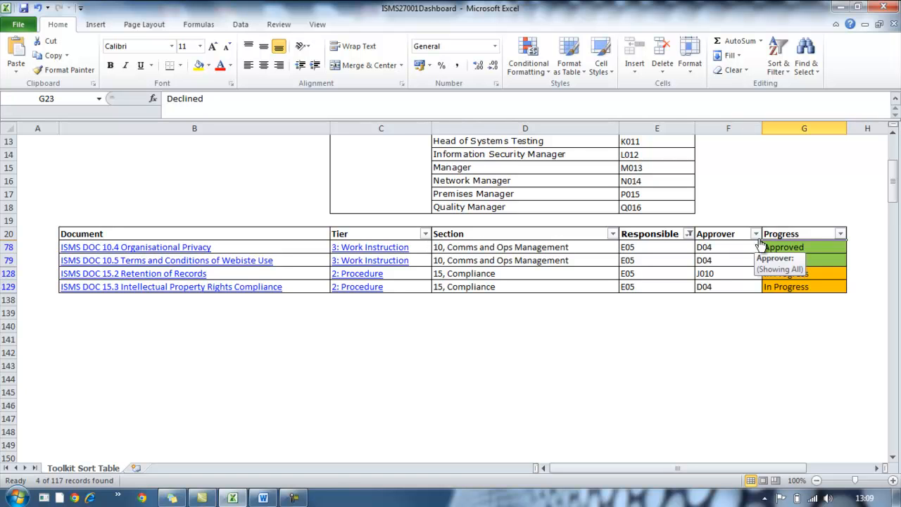
- Set the progress of ISMS DOC 10.4 Organisational Privacy to Declined and open the document through its link
{"action": "left_click", "coordinate": [834, 246]}
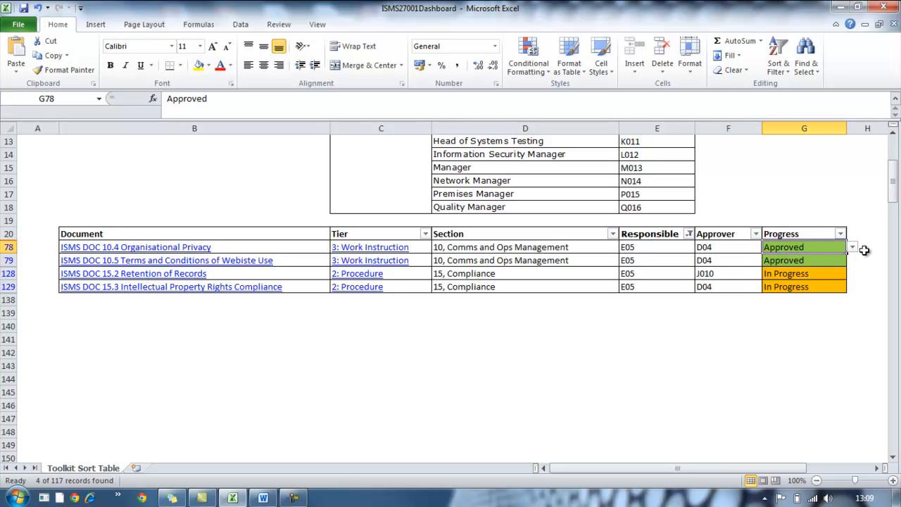
{"action": "left_click", "coordinate": [854, 248]}
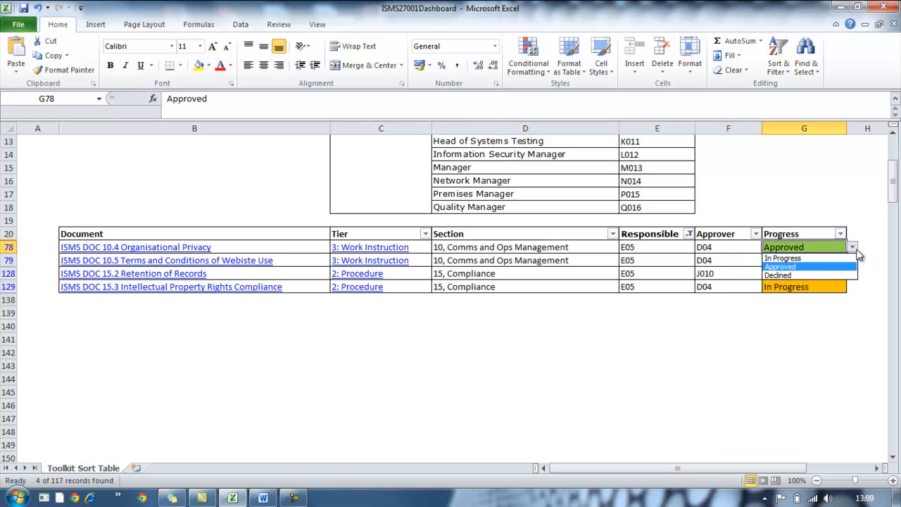
{"action": "left_click", "coordinate": [836, 258]}
{"action": "left_click", "coordinate": [851, 251]}
{"action": "left_click", "coordinate": [820, 265]}
{"action": "left_click", "coordinate": [851, 250]}
{"action": "left_click", "coordinate": [798, 272]}
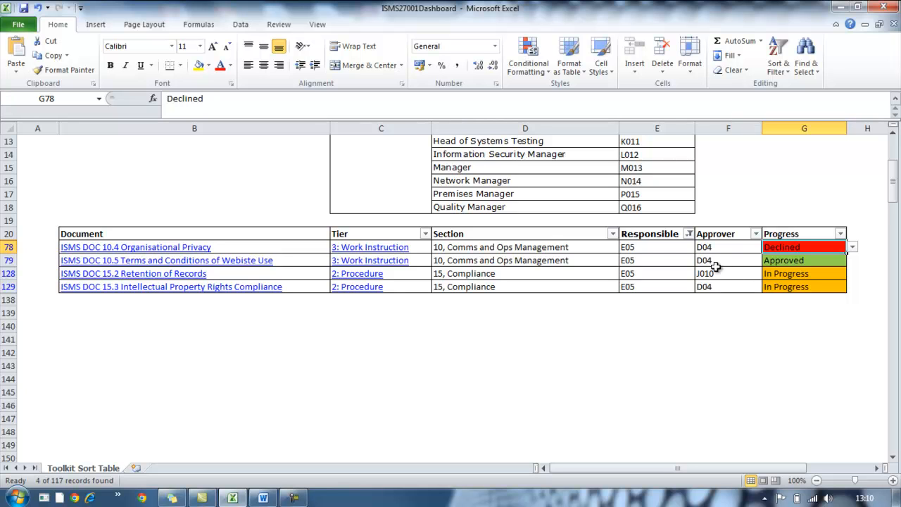
{"action": "left_click", "coordinate": [179, 249]}
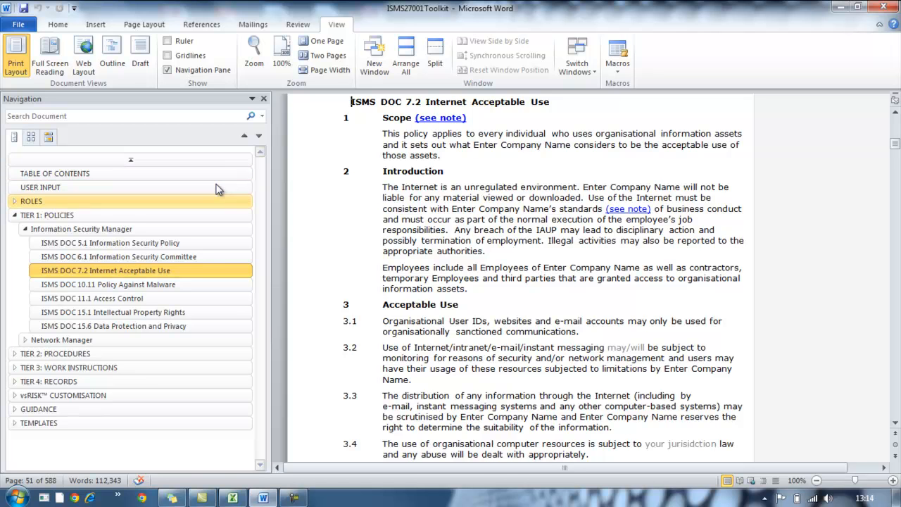
- In the ISMS27001Toolkit document in Word, expand the ROLES heading and browse the headings of the navigation outline
{"action": "key", "text": "Right"}
{"action": "key", "text": "Down"}
{"action": "key", "text": "Down"}
{"action": "key", "text": "Down"}
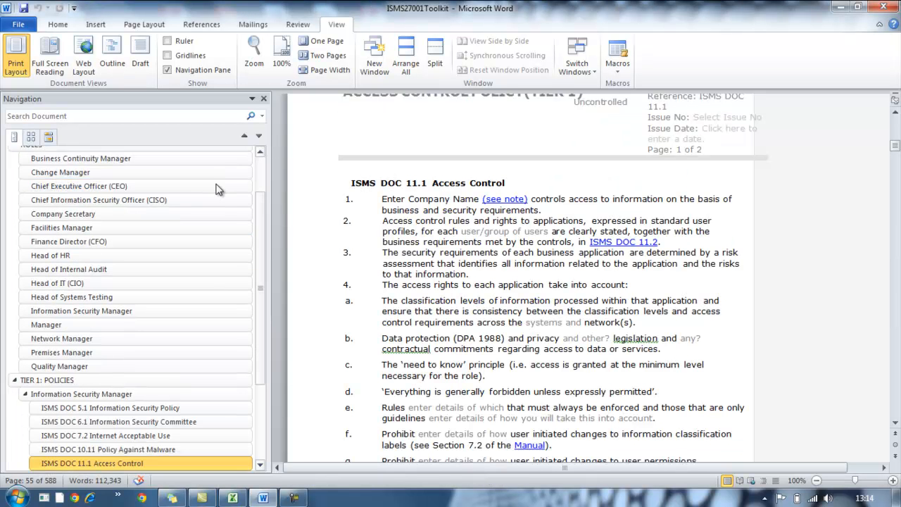
- Go to the table of contents and follow its link to ISMS DOC 5.2 Management Review of InfoSec Policy
{"action": "scroll", "coordinate": [217, 189], "scroll_direction": "up", "scroll_amount": 2}
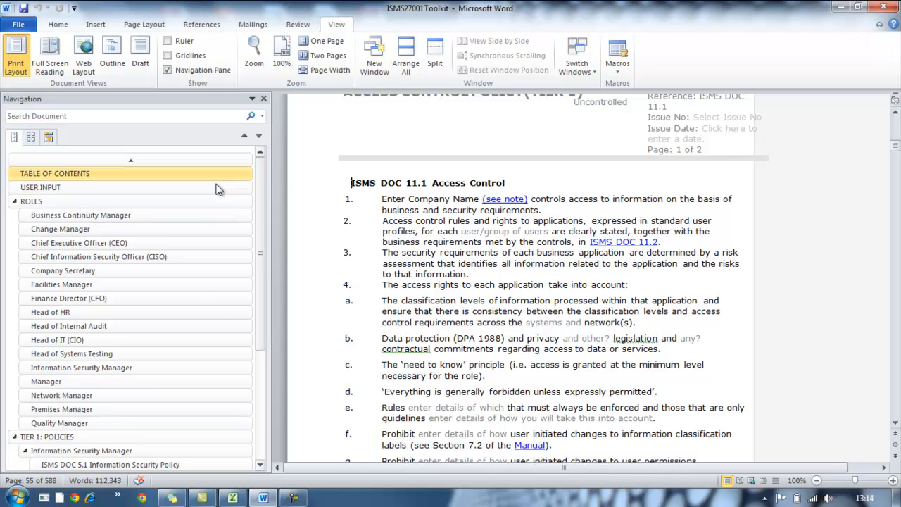
{"action": "left_click", "coordinate": [217, 181]}
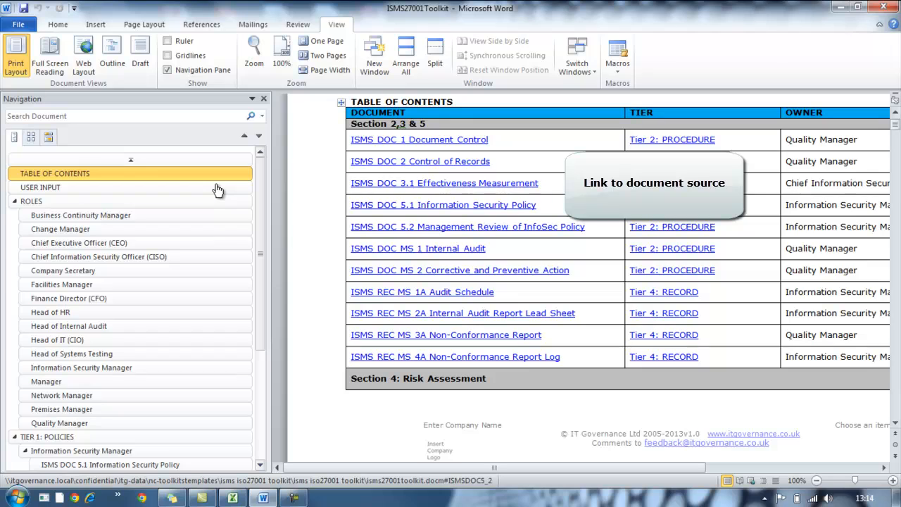
{"action": "left_click", "coordinate": [467, 226], "text": "ctrl"}
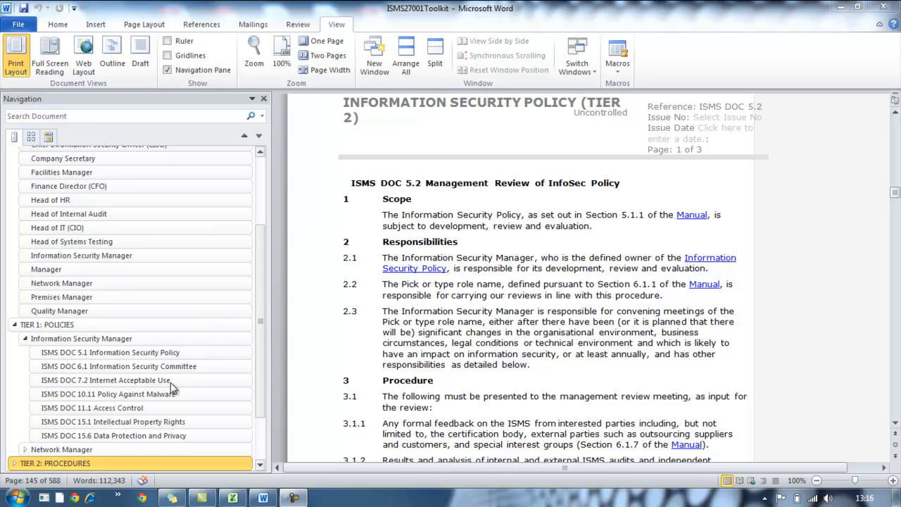
- Move ISMS DOC 10.11 Policy Against Malware above ISMS DOC 5.1 in the outline and delete ISMS DOC 6.1 Information Security Committee
{"action": "left_click", "coordinate": [120, 395]}
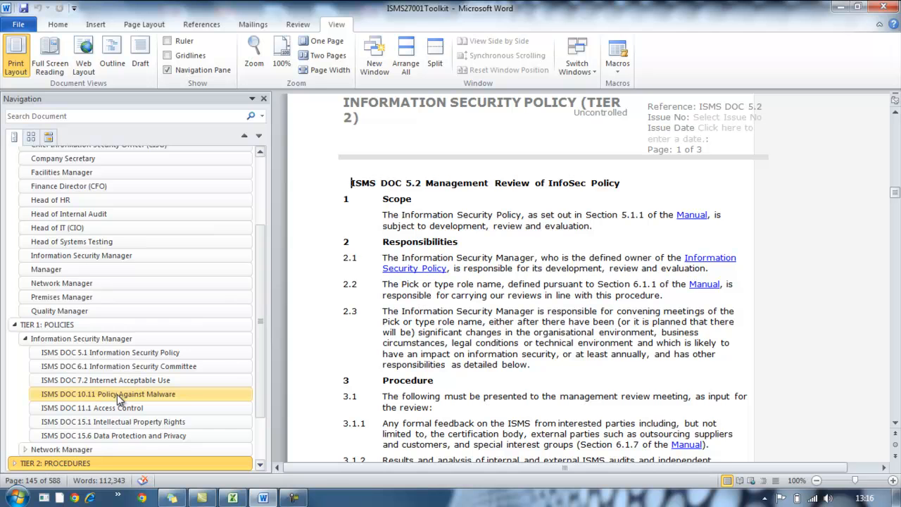
{"action": "left_click_drag", "start_coordinate": [120, 399], "coordinate": [124, 347]}
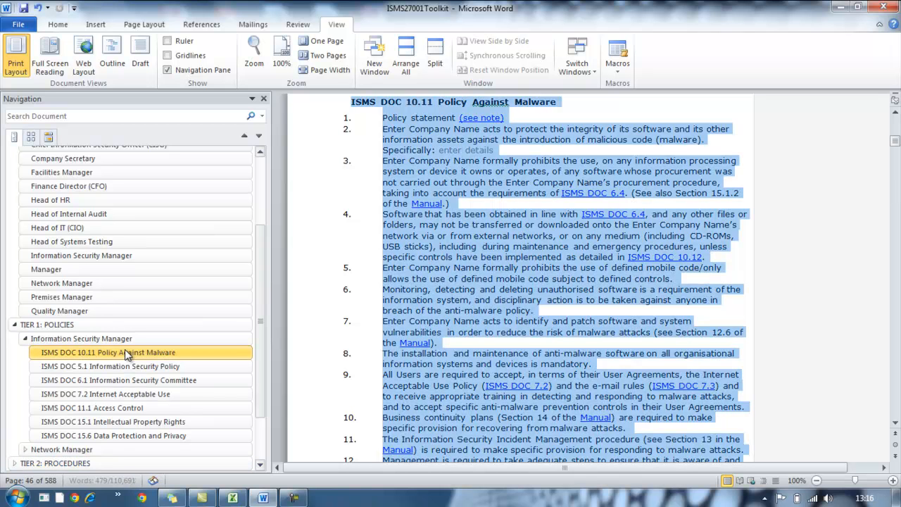
{"action": "right_click", "coordinate": [124, 386]}
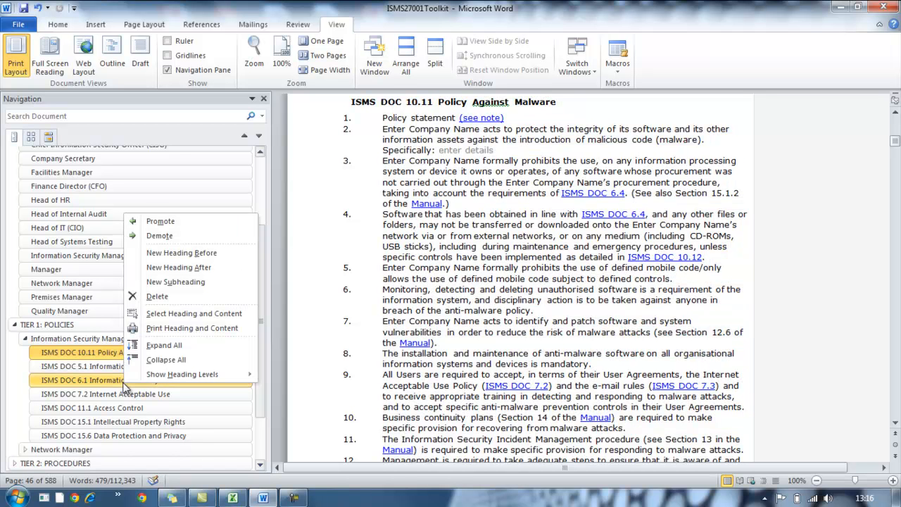
{"action": "left_click", "coordinate": [157, 297]}
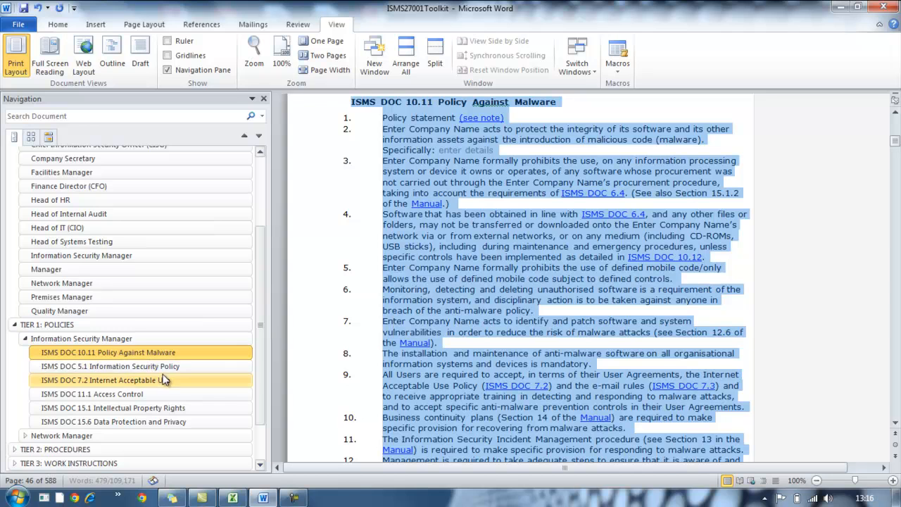
- Insert a next-page section break after the Change History Record table of ISMS DOC 15.6 Data Protection and Privacy
{"action": "left_click", "coordinate": [136, 425]}
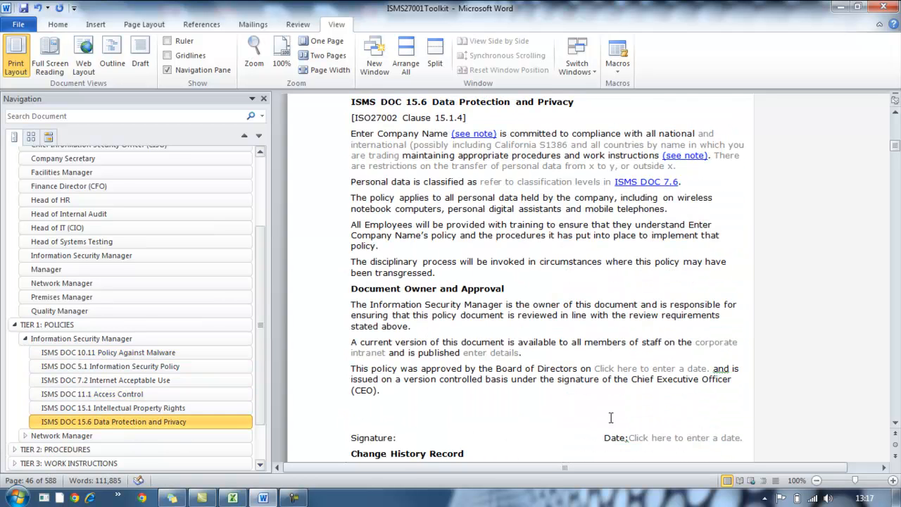
{"action": "scroll", "coordinate": [609, 410], "scroll_direction": "down", "scroll_amount": 11}
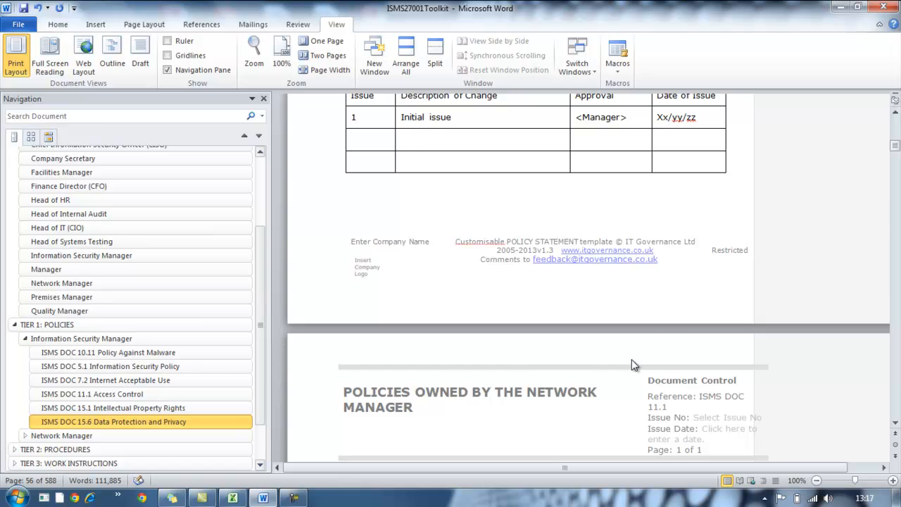
{"action": "scroll", "coordinate": [706, 303], "scroll_direction": "down", "scroll_amount": 5}
{"action": "scroll", "coordinate": [706, 303], "scroll_direction": "up", "scroll_amount": 6}
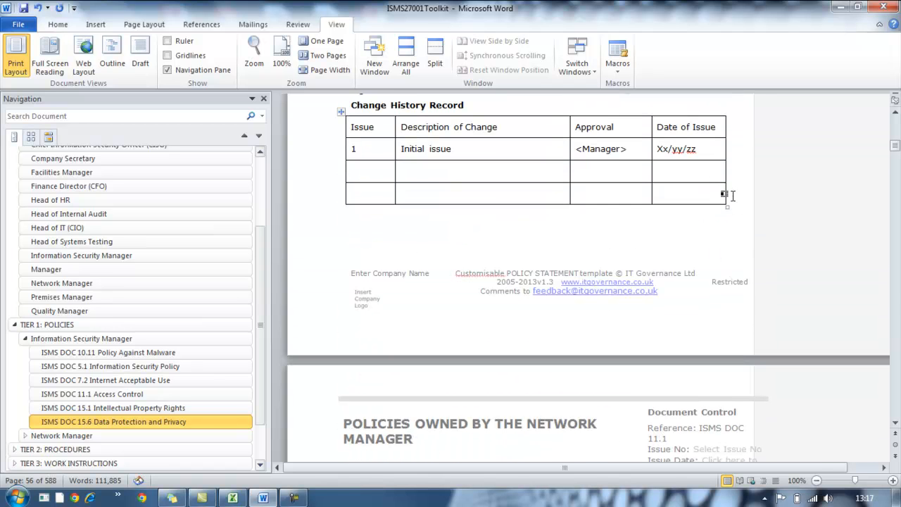
{"action": "left_click", "coordinate": [729, 199]}
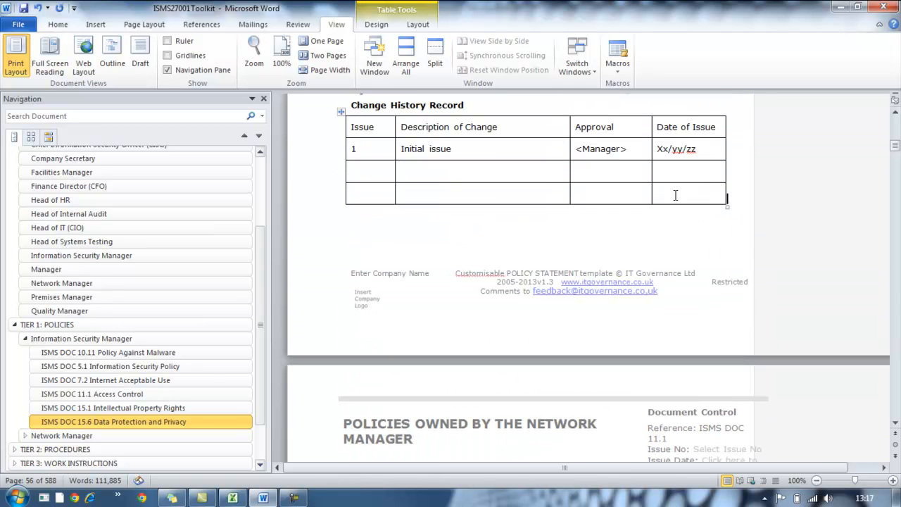
{"action": "left_click", "coordinate": [96, 23]}
{"action": "left_click", "coordinate": [138, 24]}
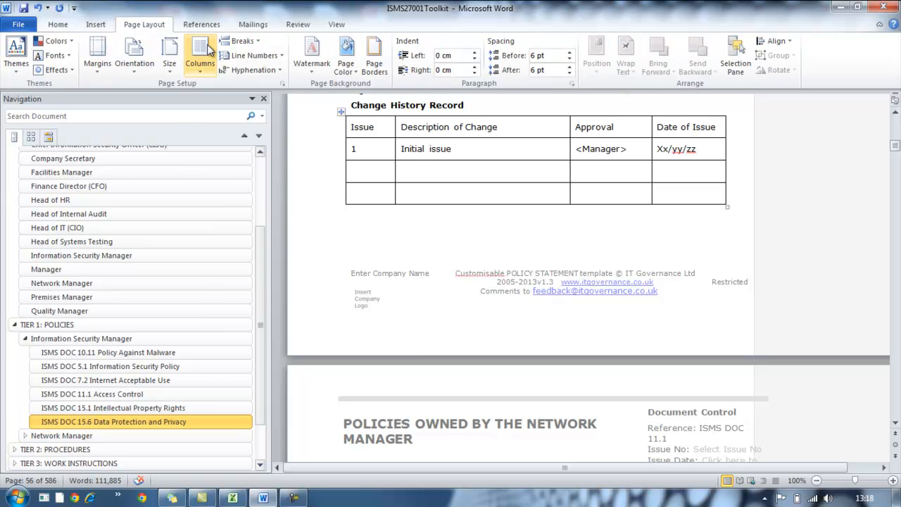
{"action": "left_click", "coordinate": [239, 41]}
{"action": "left_click", "coordinate": [285, 201]}
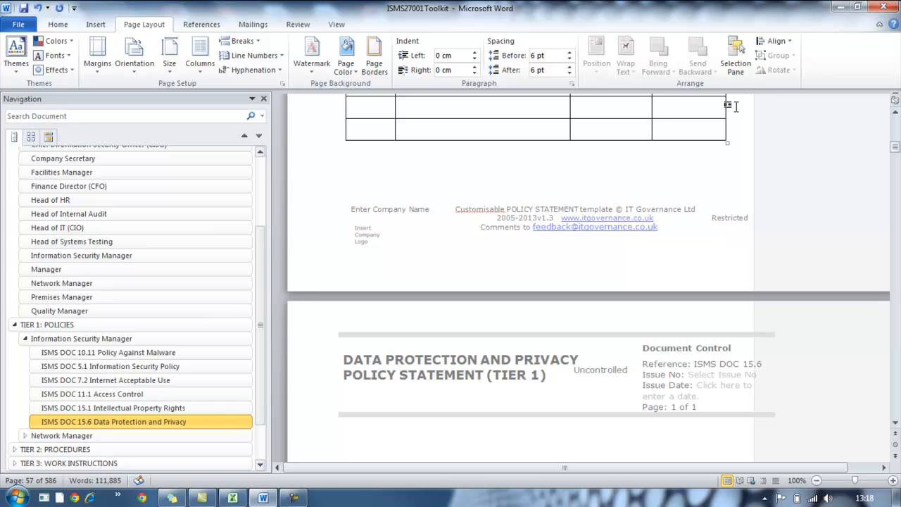
- Insert the text of the file New Document from folder A on the Desktop into the new section, and review the inserted pages
{"action": "left_click", "coordinate": [95, 25]}
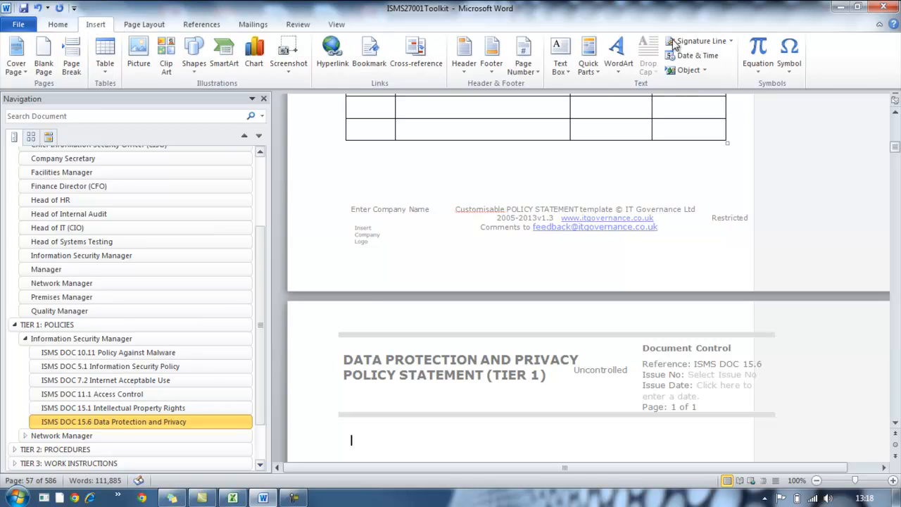
{"action": "left_click", "coordinate": [705, 70]}
{"action": "left_click", "coordinate": [710, 103]}
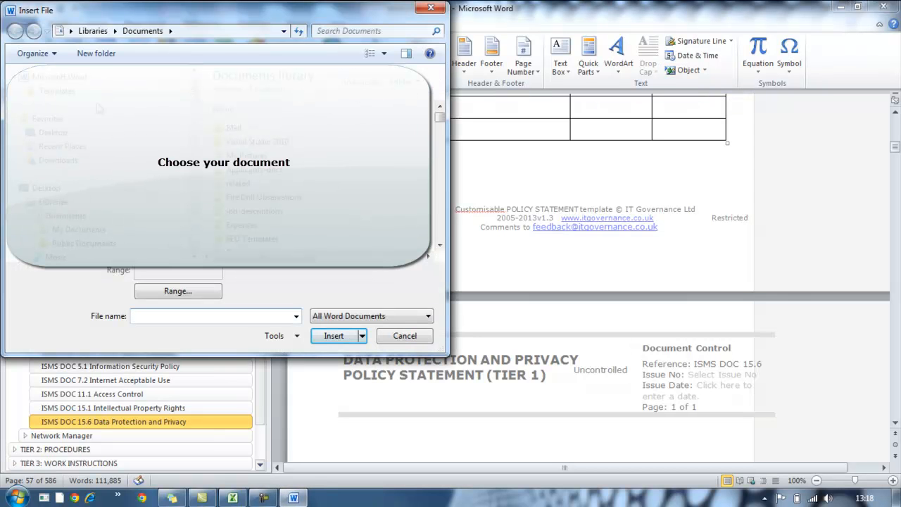
{"action": "left_click", "coordinate": [46, 190]}
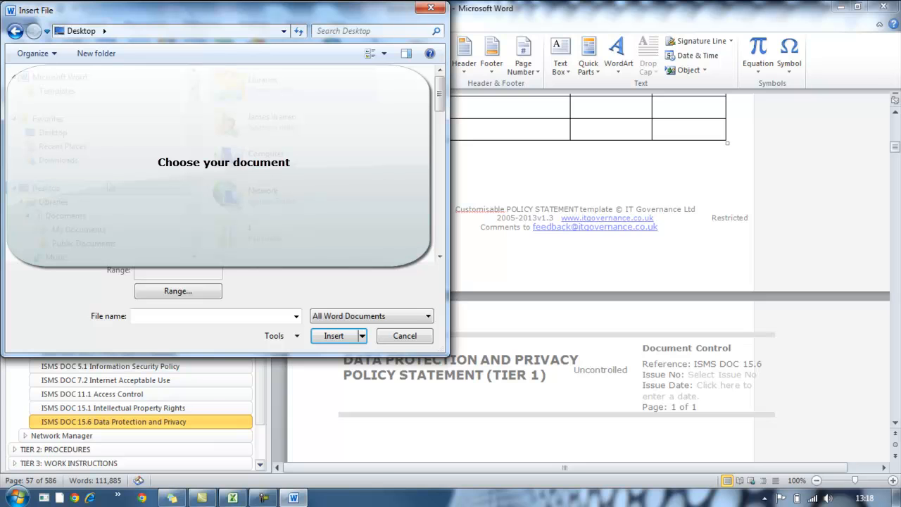
{"action": "left_click_drag", "start_coordinate": [440, 103], "coordinate": [443, 130]}
{"action": "double_click", "coordinate": [283, 118]}
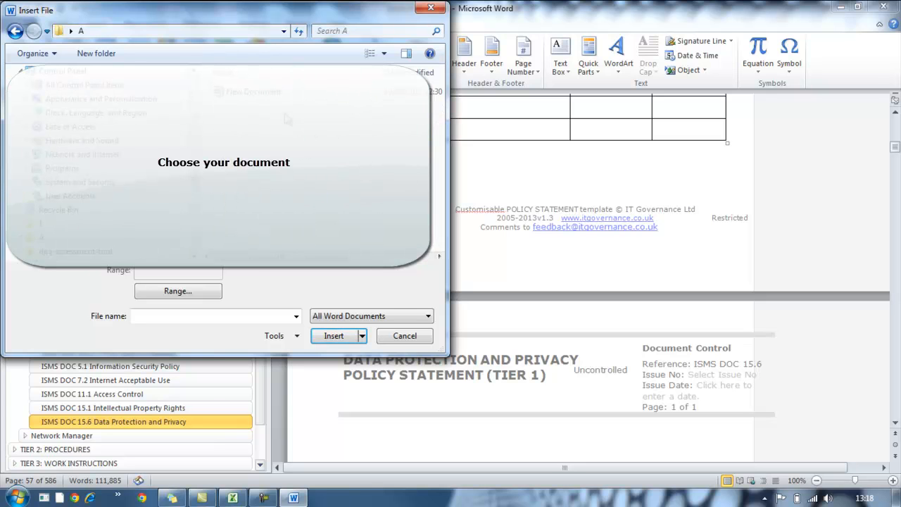
{"action": "left_click", "coordinate": [282, 93]}
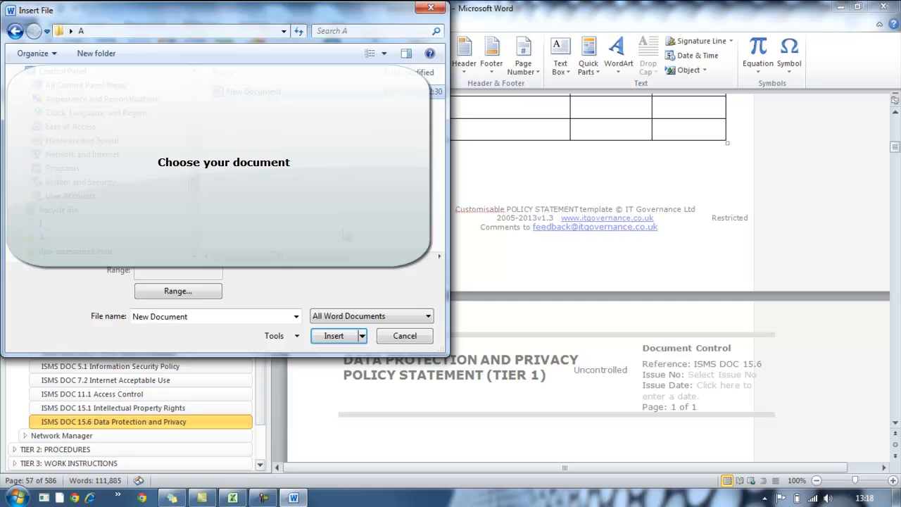
{"action": "left_click", "coordinate": [332, 336]}
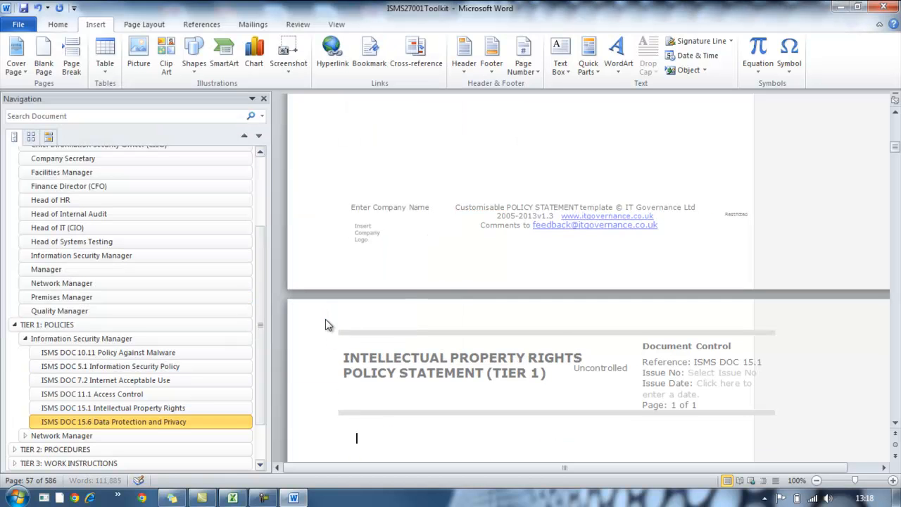
{"action": "scroll", "coordinate": [474, 296], "scroll_direction": "down", "scroll_amount": 3}
{"action": "scroll", "coordinate": [475, 295], "scroll_direction": "up", "scroll_amount": 12}
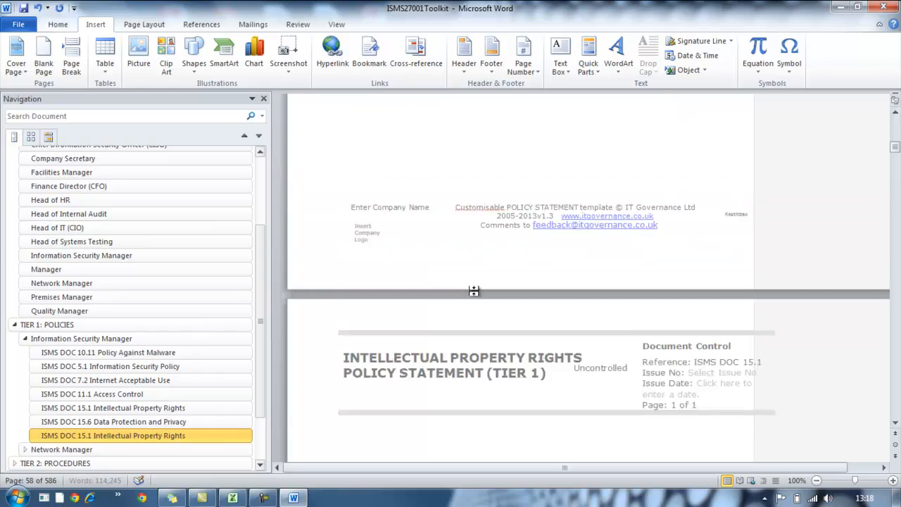
{"action": "scroll", "coordinate": [474, 291], "scroll_direction": "up", "scroll_amount": 3}
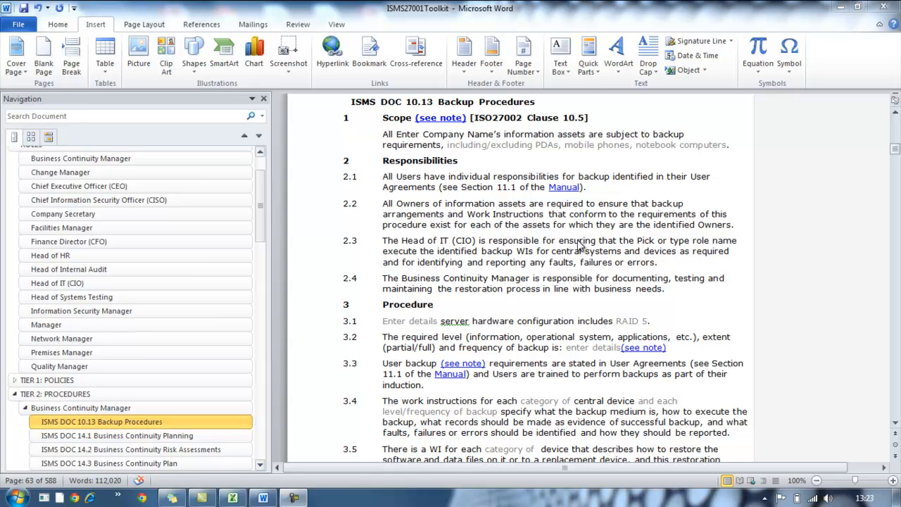
- Replace the grey placeholder in the Scope paragraph of ISMS DOC 10.13 Backup Procedures with "including PDAs"
{"action": "left_click", "coordinate": [578, 241]}
{"action": "mouse_move", "coordinate": [439, 117]}
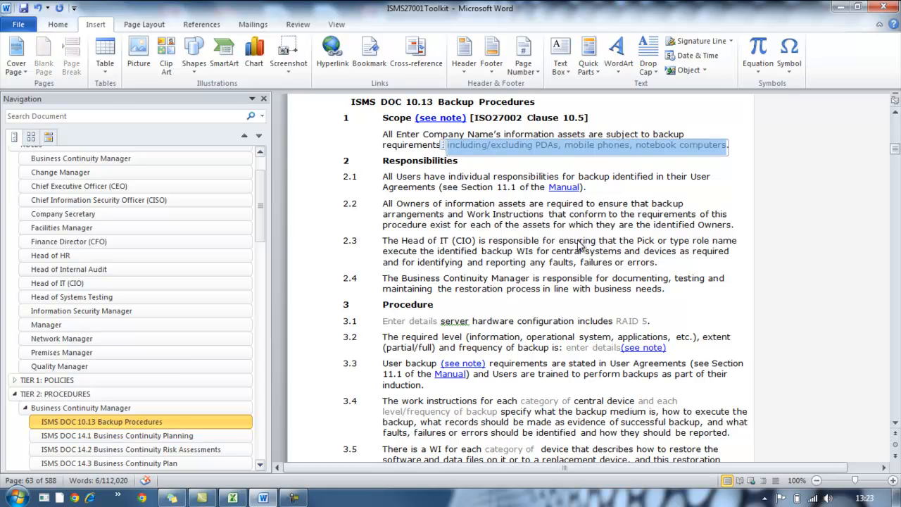
{"action": "type", "text": "including."}
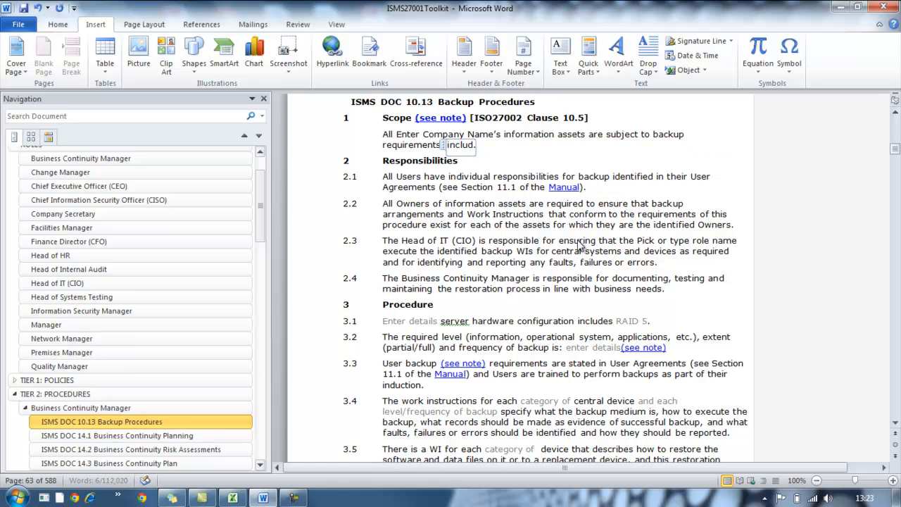
{"action": "type", "text": " PDAs"}
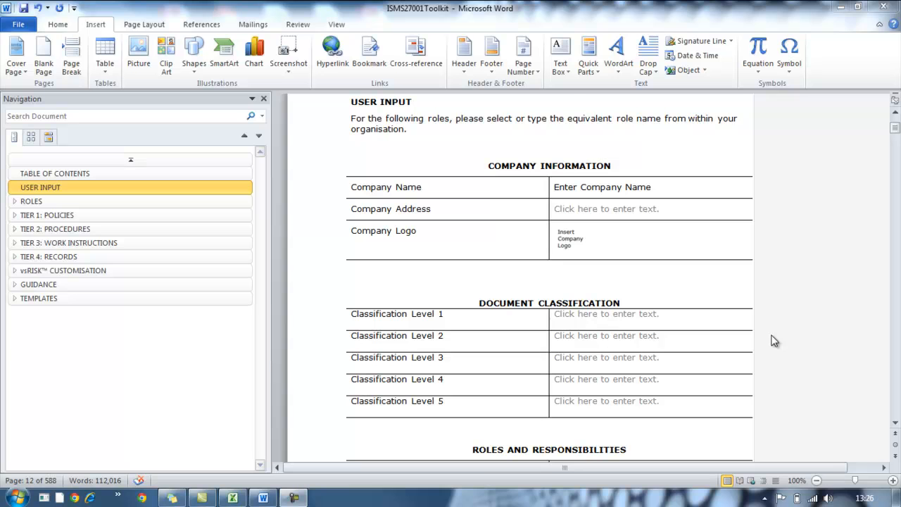
- Replace the Company Name placeholder under Company Information with "IT Governance Publishing" and check the page footer
{"action": "left_click", "coordinate": [612, 187]}
{"action": "left_click", "coordinate": [650, 186]}
{"action": "left_click_drag", "start_coordinate": [650, 186], "coordinate": [555, 187]}
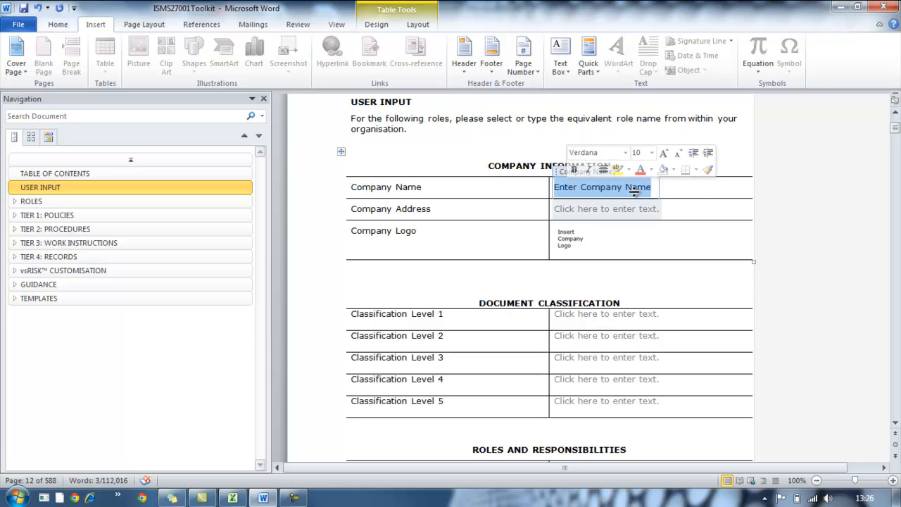
{"action": "left_click", "coordinate": [567, 188]}
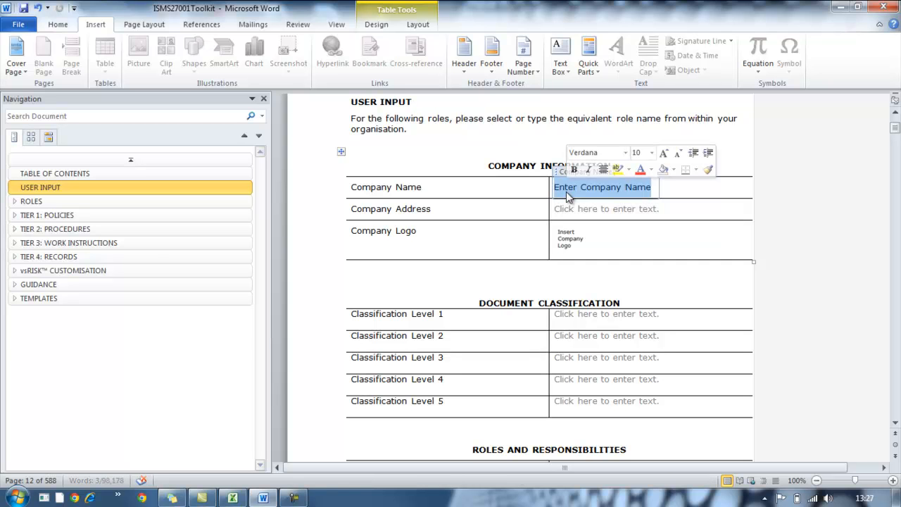
{"action": "type", "text": "IT Governa"}
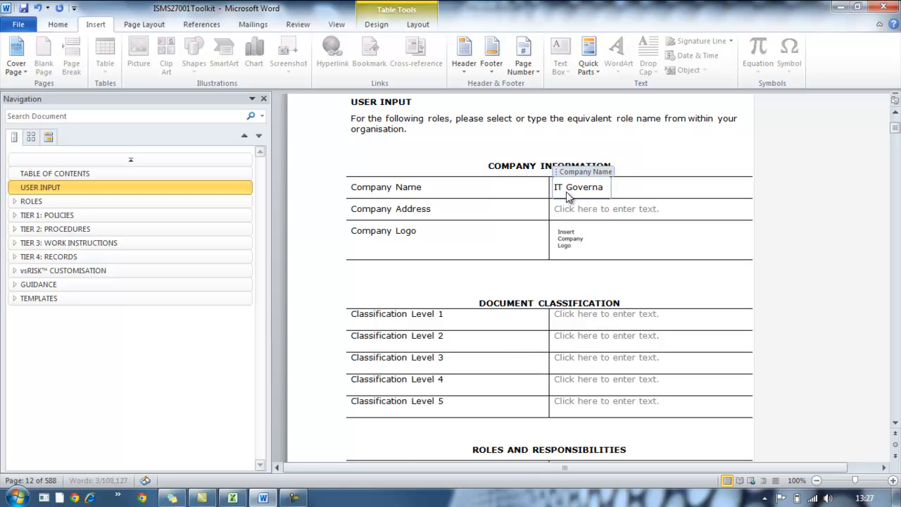
{"action": "type", "text": "nce Publishing"}
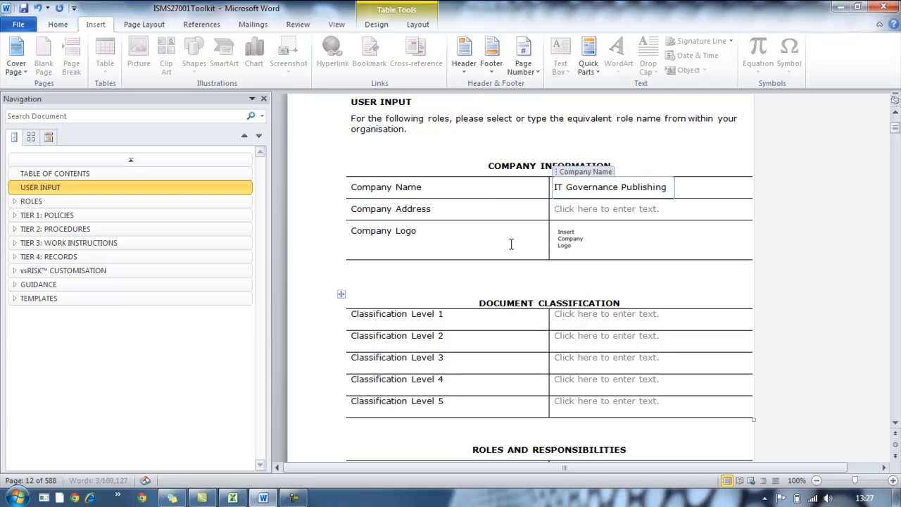
{"action": "left_click", "coordinate": [493, 192]}
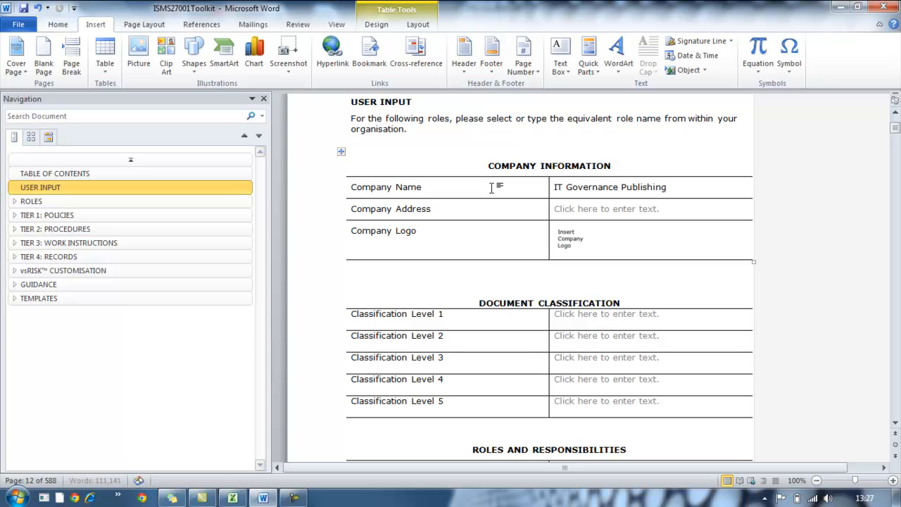
{"action": "scroll", "coordinate": [492, 187], "scroll_direction": "down", "scroll_amount": 4}
{"action": "scroll", "coordinate": [493, 188], "scroll_direction": "down", "scroll_amount": 8}
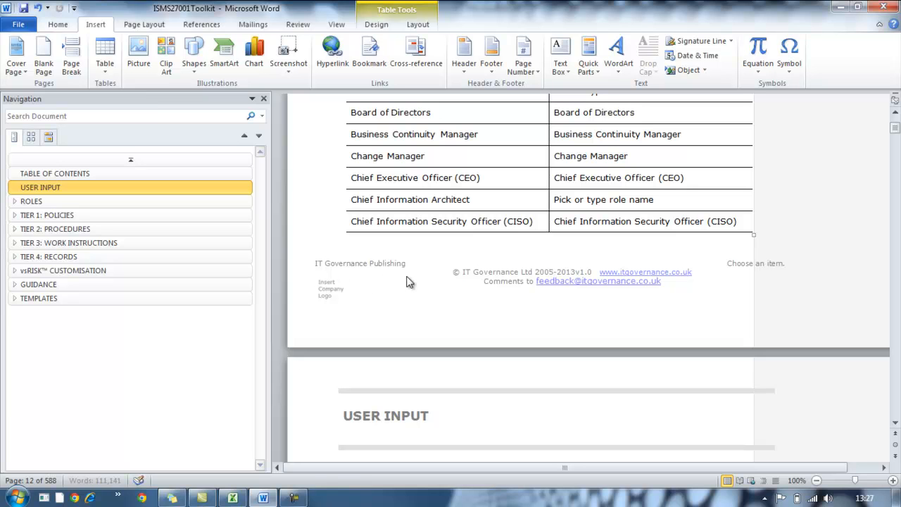
{"action": "scroll", "coordinate": [408, 282], "scroll_direction": "down", "scroll_amount": 1}
- Replace the Company Logo placeholder picture under Company Information with the image aITGP_logo from folder A
{"action": "scroll", "coordinate": [407, 279], "scroll_direction": "up", "scroll_amount": 13}
{"action": "scroll", "coordinate": [407, 276], "scroll_direction": "up", "scroll_amount": 1}
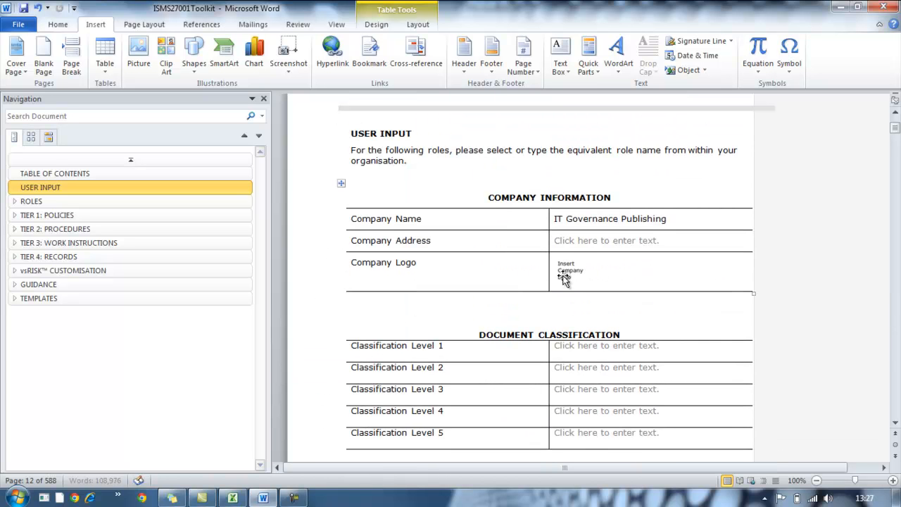
{"action": "left_click", "coordinate": [564, 279]}
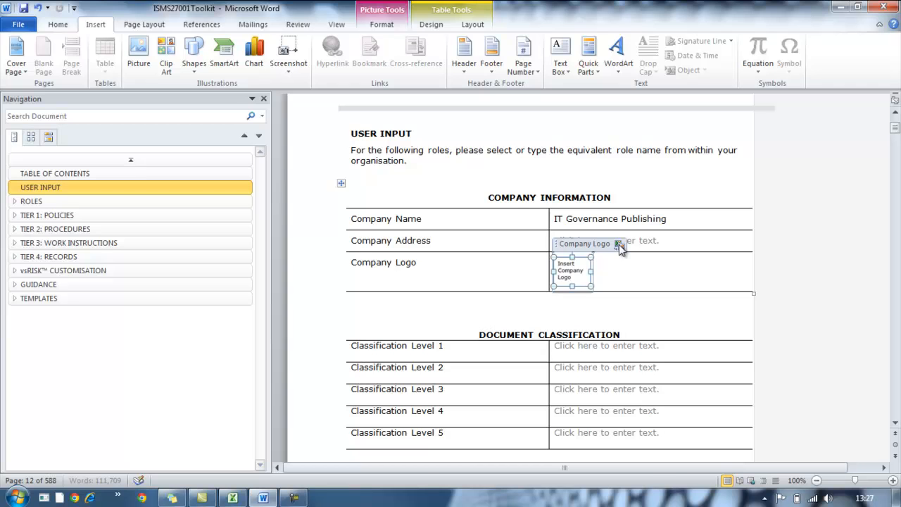
{"action": "left_click", "coordinate": [619, 244]}
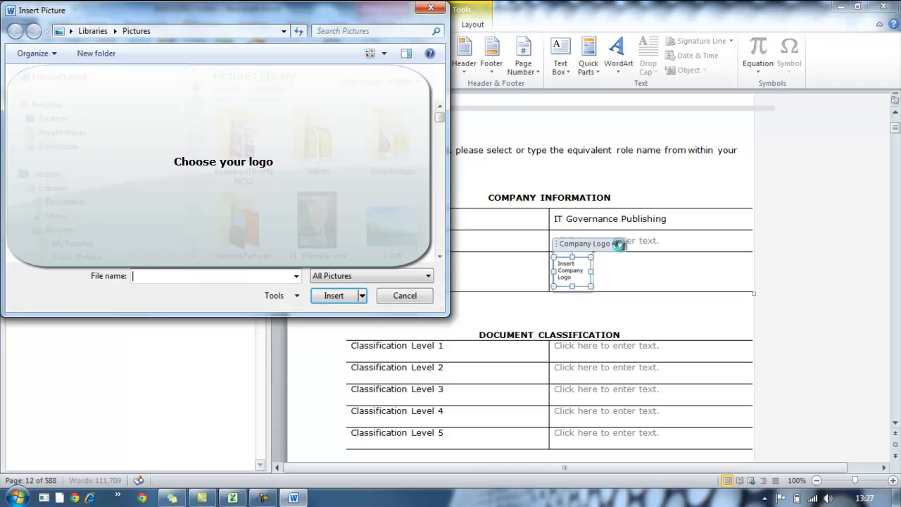
{"action": "left_click", "coordinate": [243, 95]}
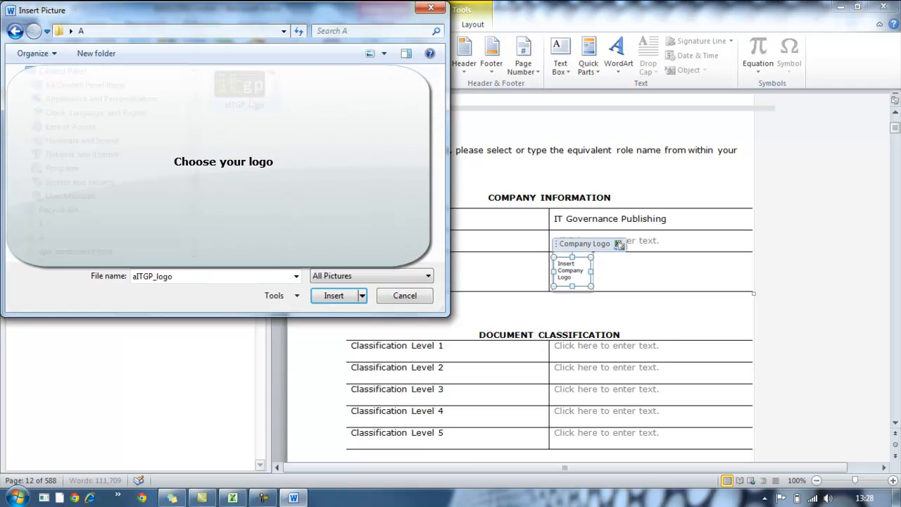
{"action": "left_click", "coordinate": [330, 296]}
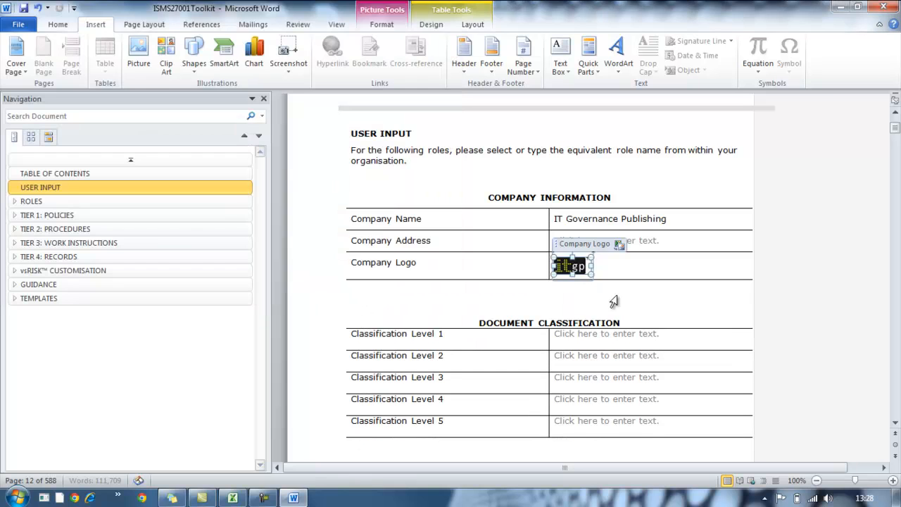
{"action": "left_click", "coordinate": [664, 274]}
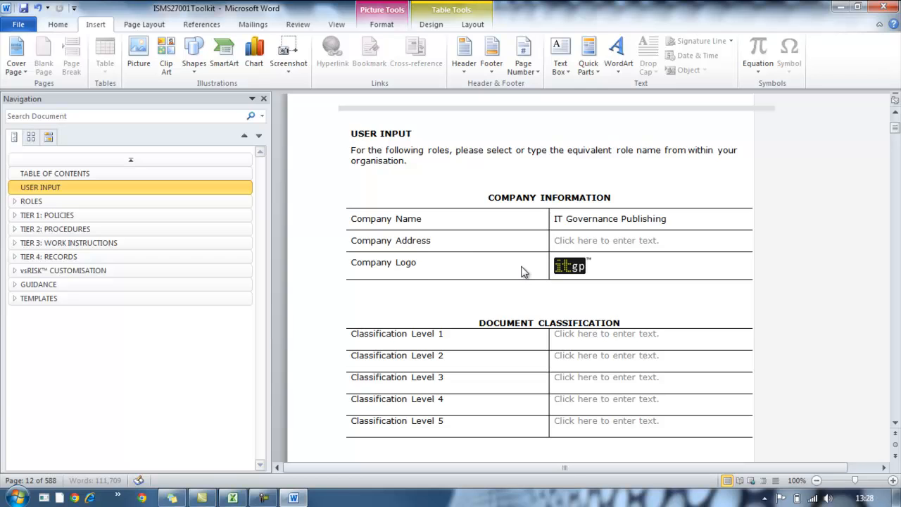
- Check the company name and logo in the page footer and on the document's cover page
{"action": "scroll", "coordinate": [522, 269], "scroll_direction": "down", "scroll_amount": 6}
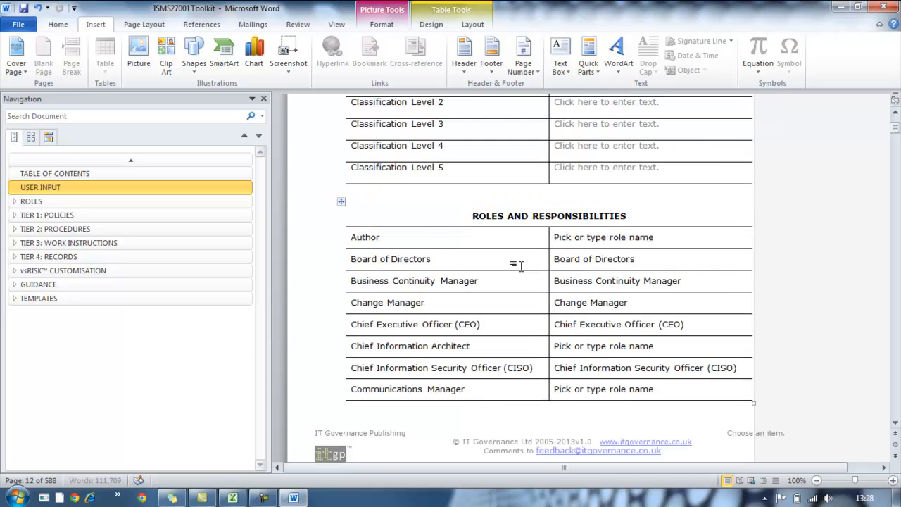
{"action": "left_click", "coordinate": [521, 265]}
{"action": "scroll", "coordinate": [521, 265], "scroll_direction": "down", "scroll_amount": 2}
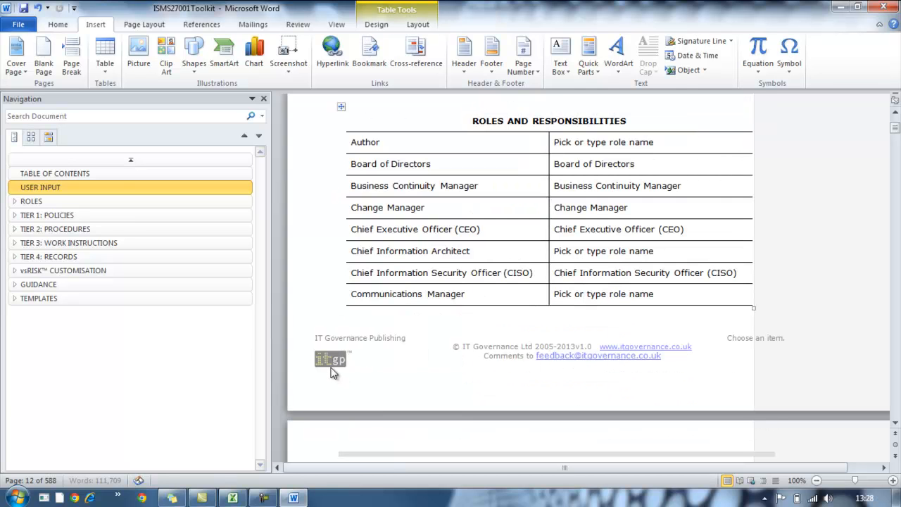
{"action": "left_click", "coordinate": [114, 159]}
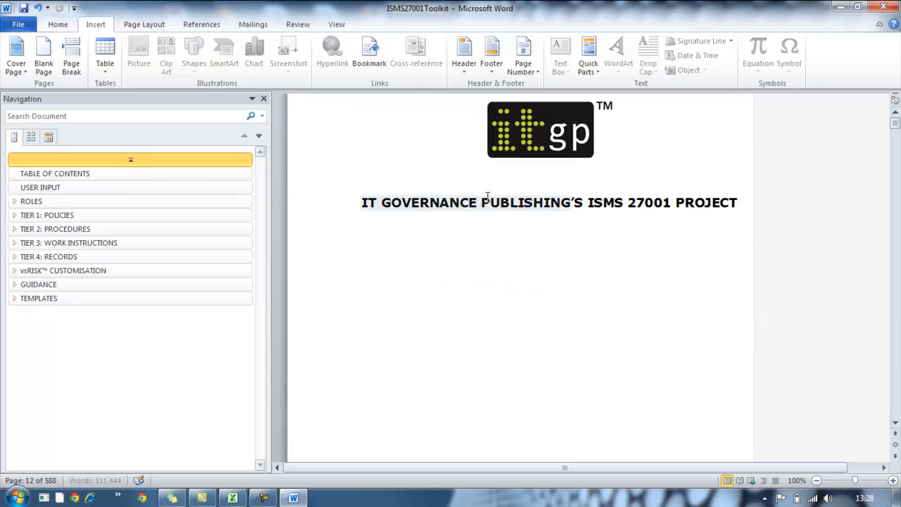
- In the Document Classification table of the USER INPUT section, set Classification Level 1 to "Private" and Level 2 to "Public"
{"action": "left_click", "coordinate": [176, 191]}
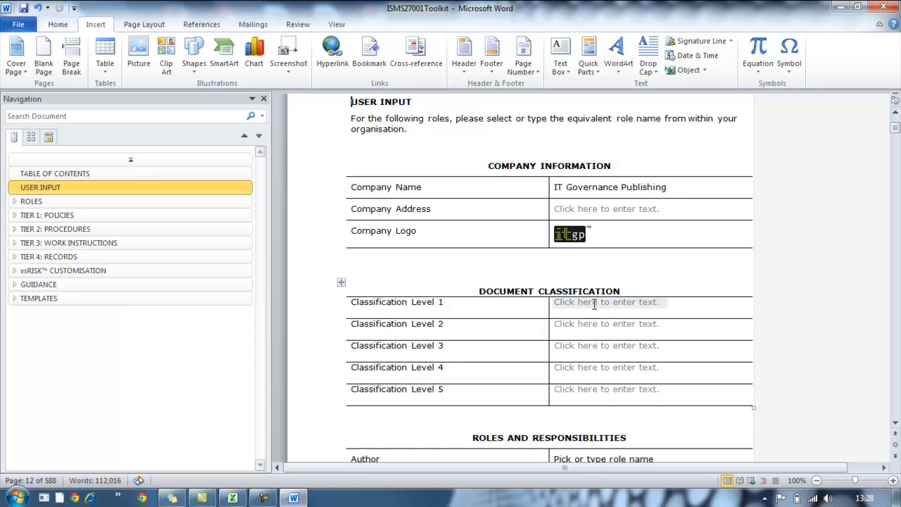
{"action": "left_click", "coordinate": [594, 304]}
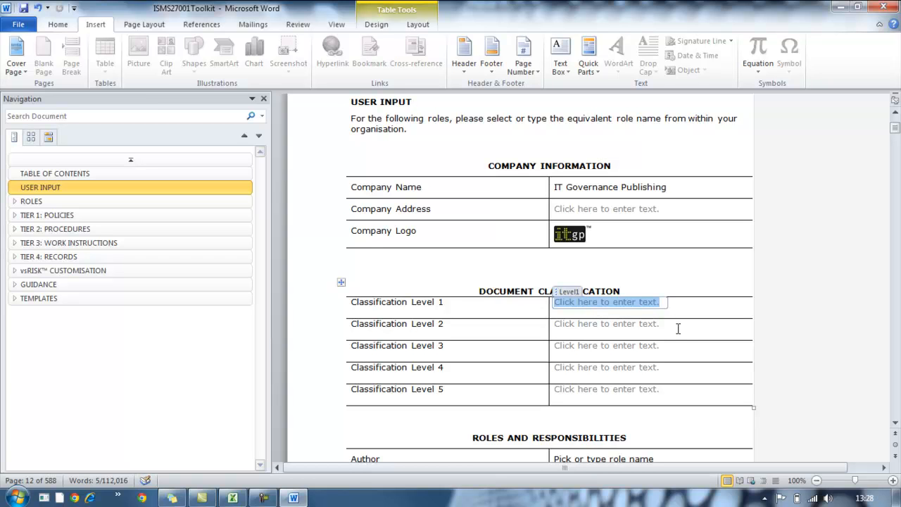
{"action": "type", "text": "Private"}
{"action": "left_click", "coordinate": [602, 325]}
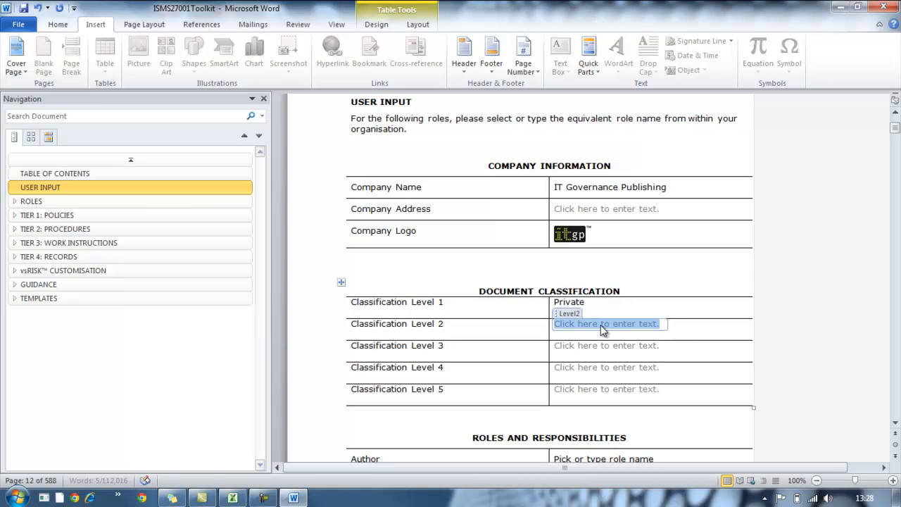
{"action": "type", "text": "Pub"}
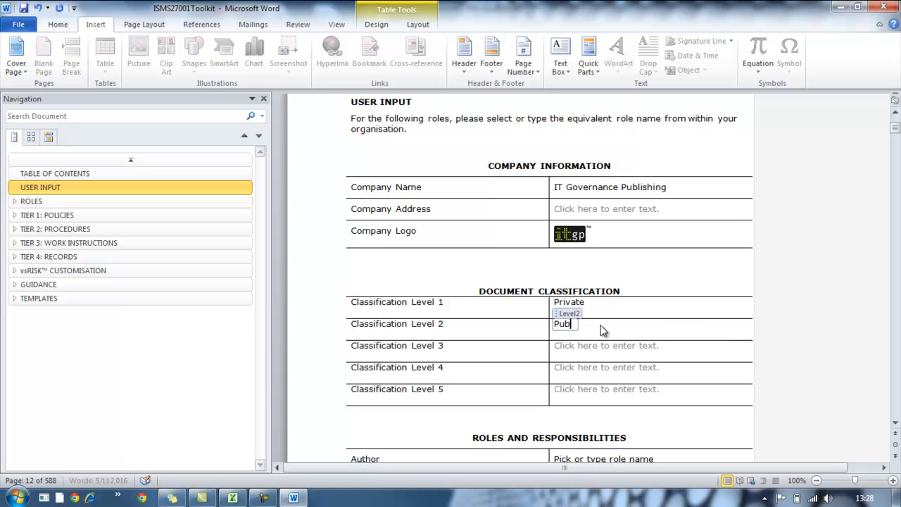
{"action": "type", "text": "lic"}
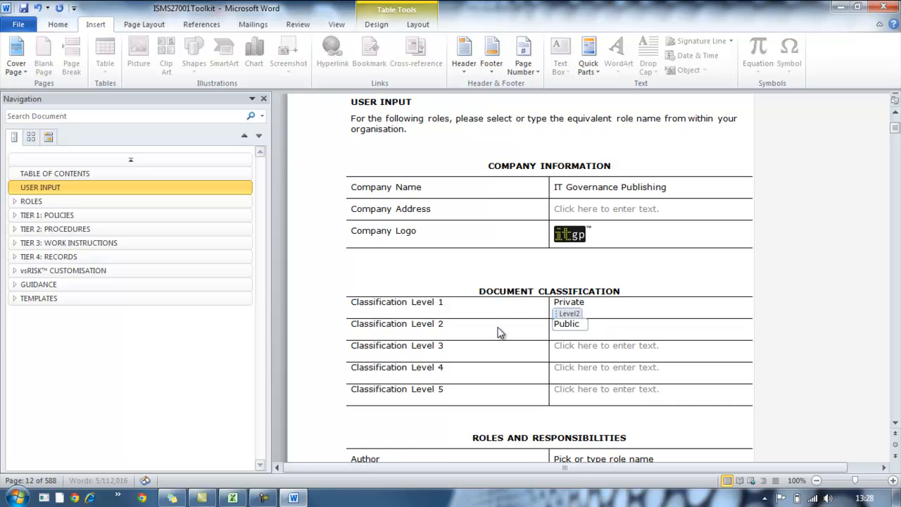
{"action": "left_click", "coordinate": [521, 331]}
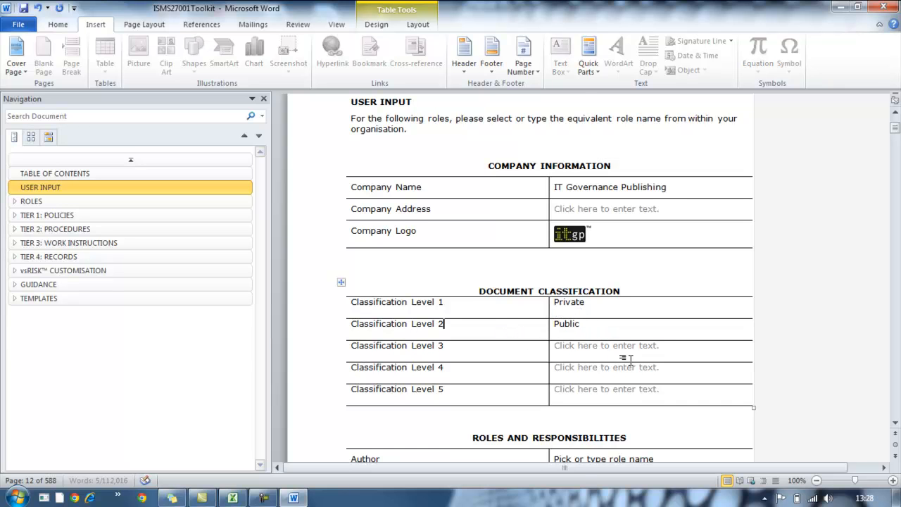
- Set the Classification field in the page footer to "2 - Public" and return to the document body
{"action": "scroll", "coordinate": [628, 359], "scroll_direction": "down", "scroll_amount": 8}
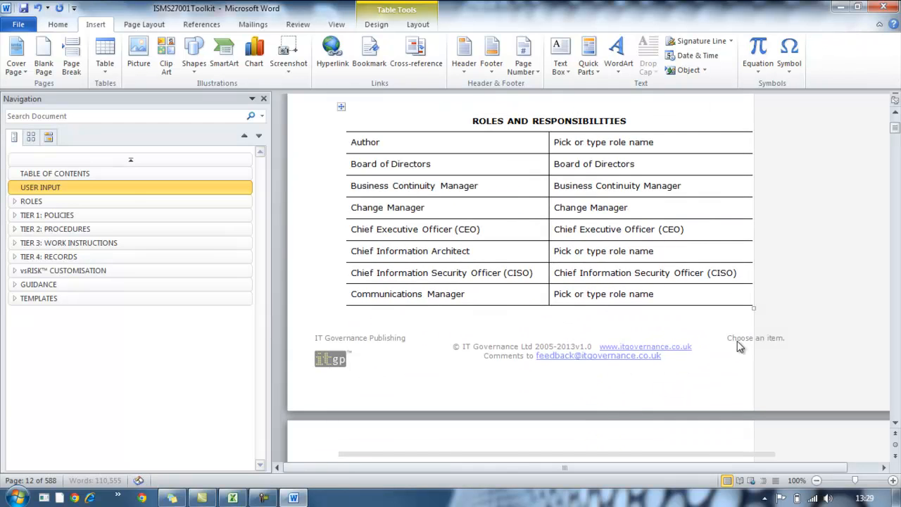
{"action": "double_click", "coordinate": [737, 340]}
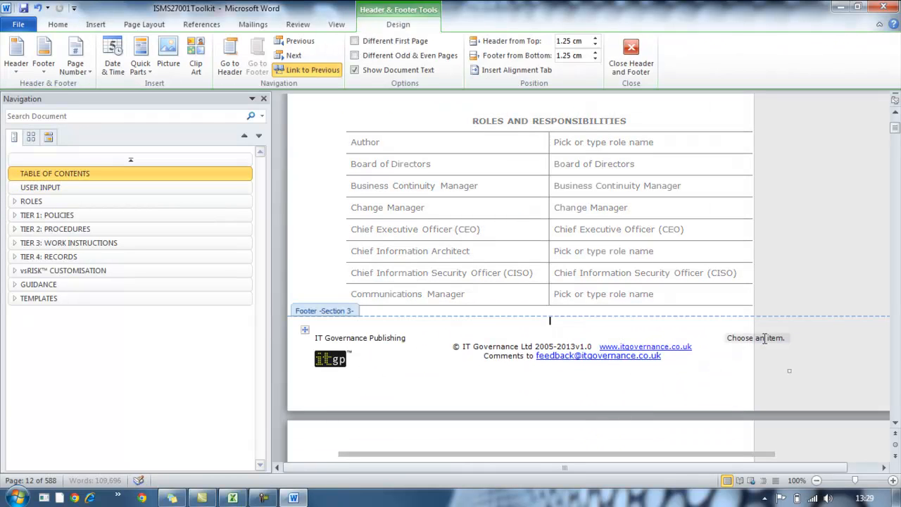
{"action": "left_click", "coordinate": [764, 338]}
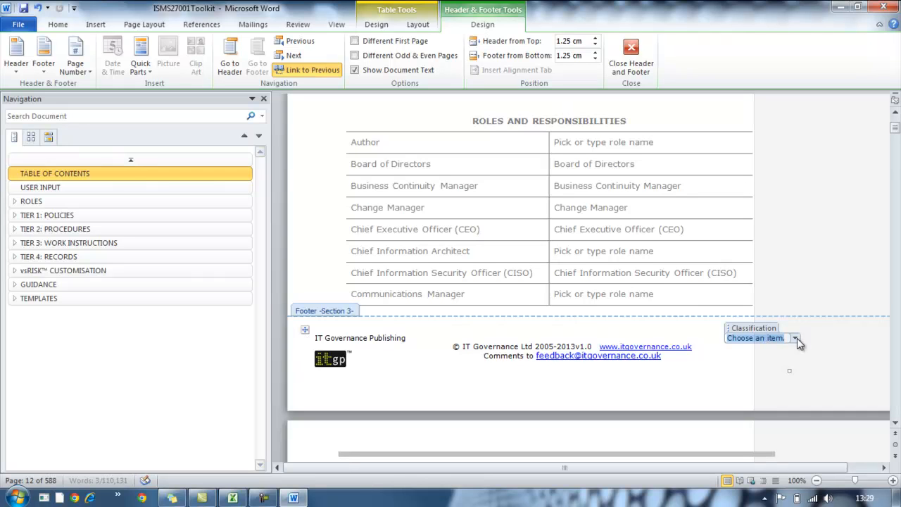
{"action": "left_click", "coordinate": [797, 337]}
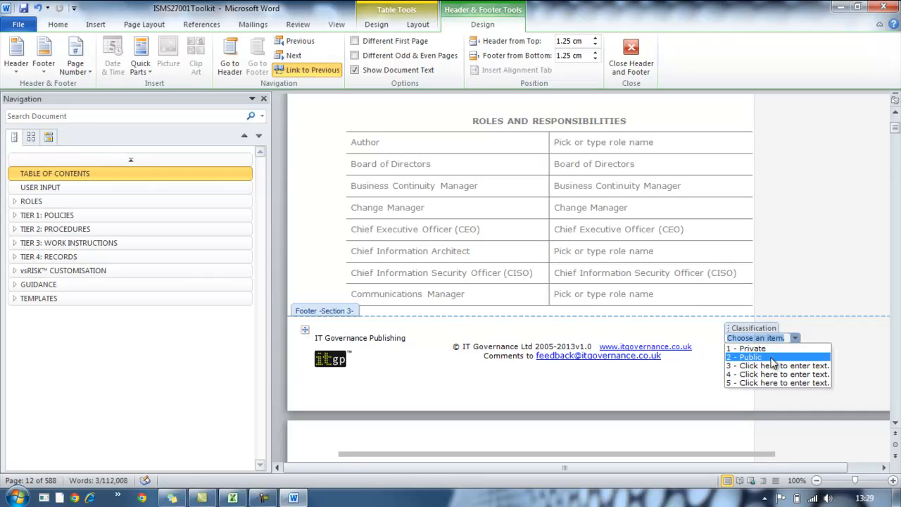
{"action": "left_click", "coordinate": [773, 363]}
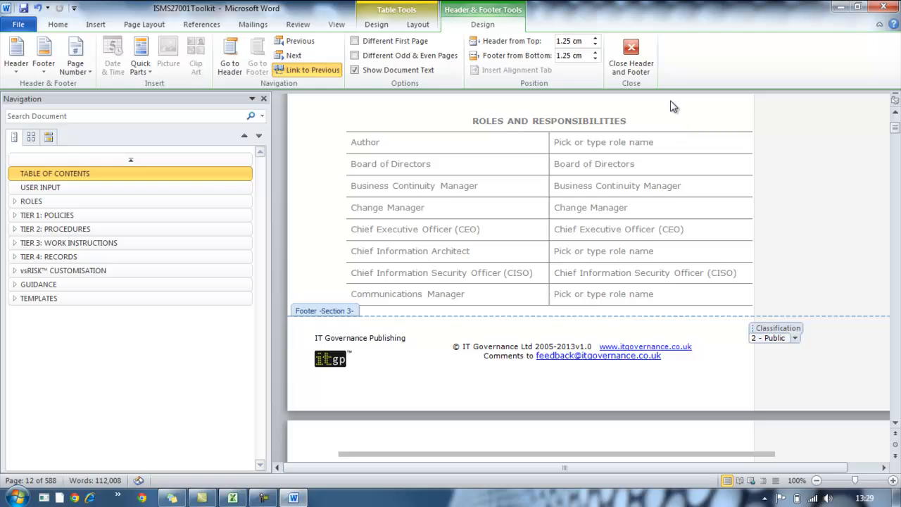
{"action": "double_click", "coordinate": [673, 120]}
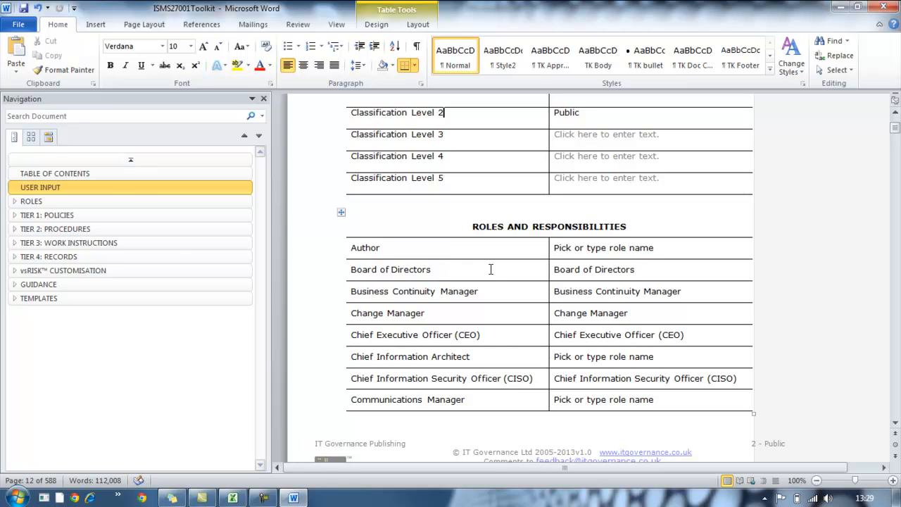
- Change the role name for Business Continuity Manager to "Business Manager" in Roles and Responsibilities, and expand ROLES in the outline
{"action": "left_click", "coordinate": [602, 295]}
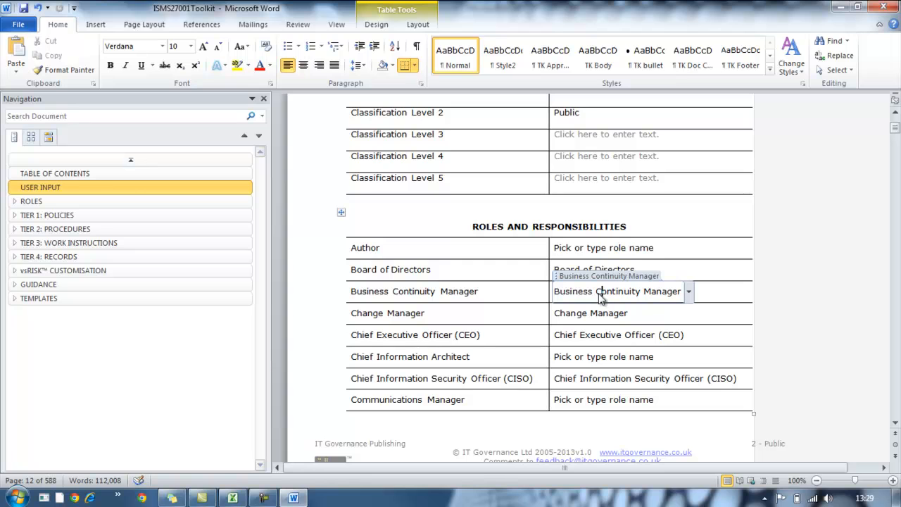
{"action": "left_click_drag", "start_coordinate": [597, 290], "coordinate": [646, 297]}
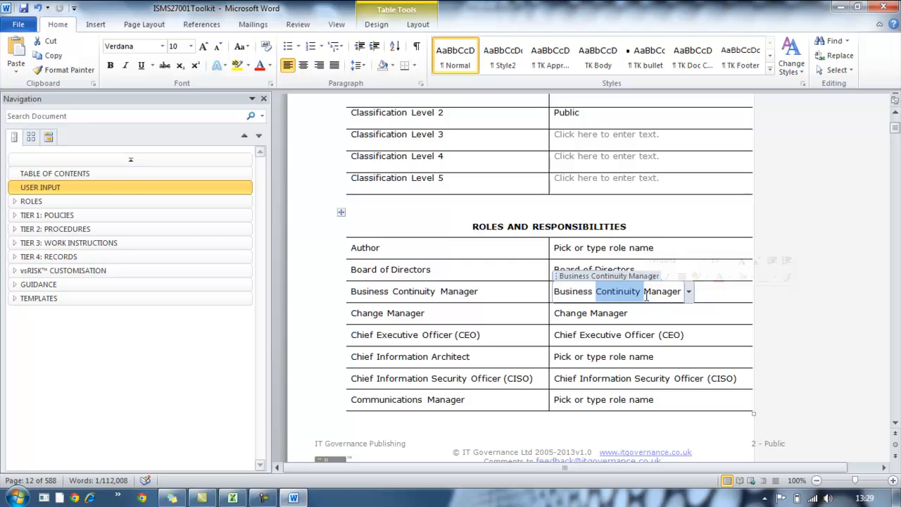
{"action": "key", "text": "Delete"}
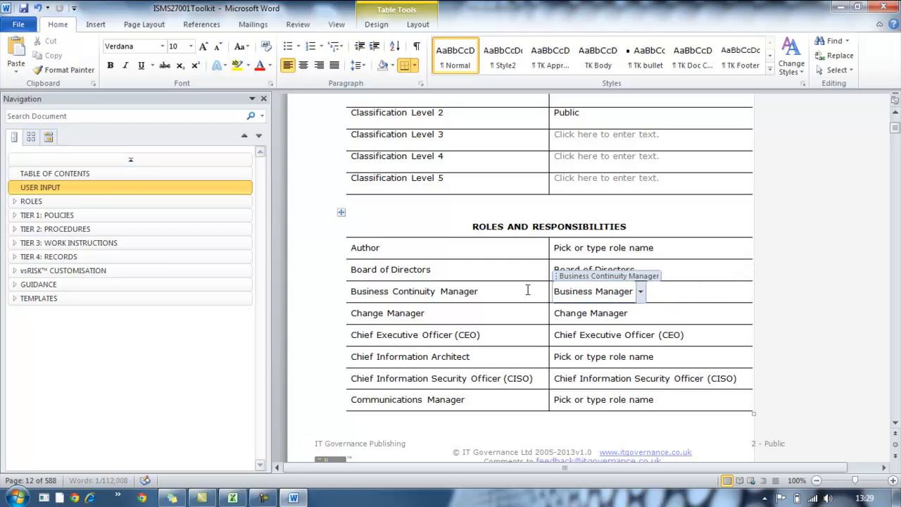
{"action": "left_click", "coordinate": [527, 292]}
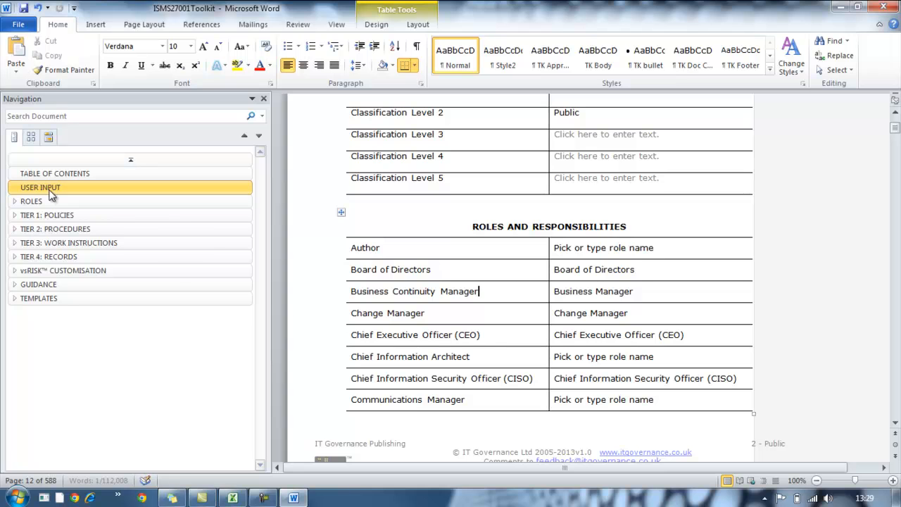
{"action": "left_click", "coordinate": [14, 201]}
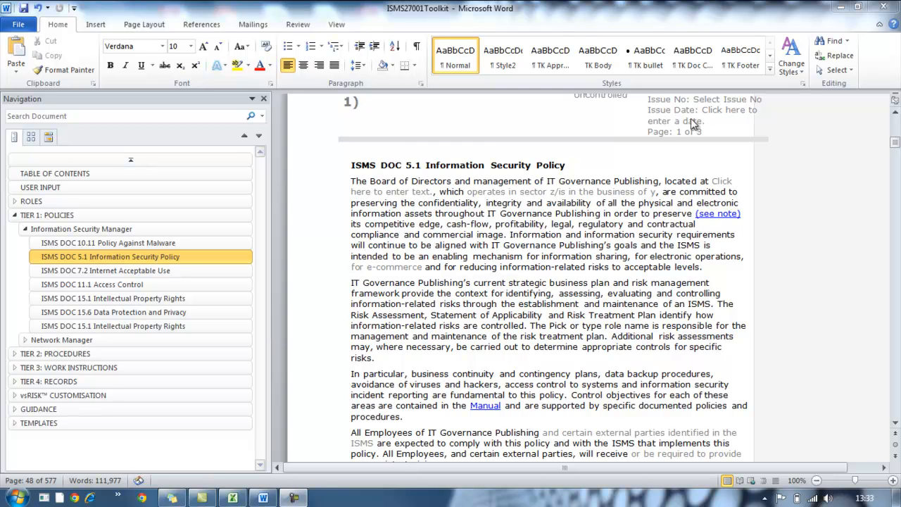
- Apply the Simple style set to the whole toolkit document
{"action": "left_click", "coordinate": [802, 75]}
{"action": "mouse_move", "coordinate": [737, 83]}
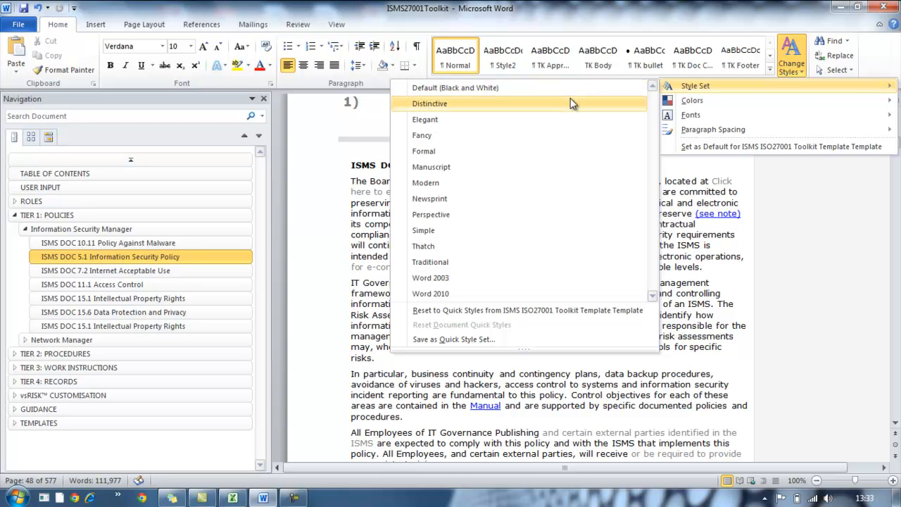
{"action": "left_click", "coordinate": [458, 230]}
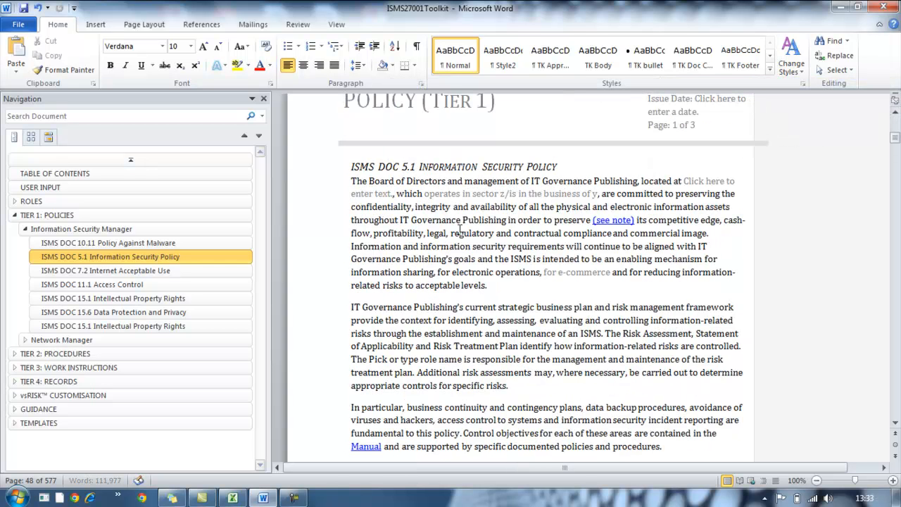